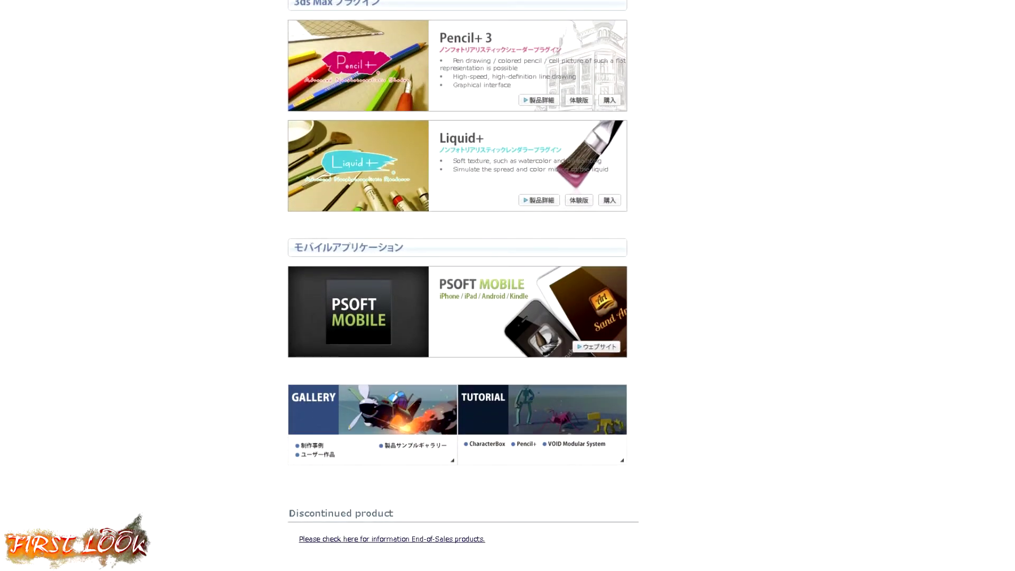
Turn on the P_DeltaFX_Hair effect on the Sample_Character.png layer
scroll(457, 286, up, 15)
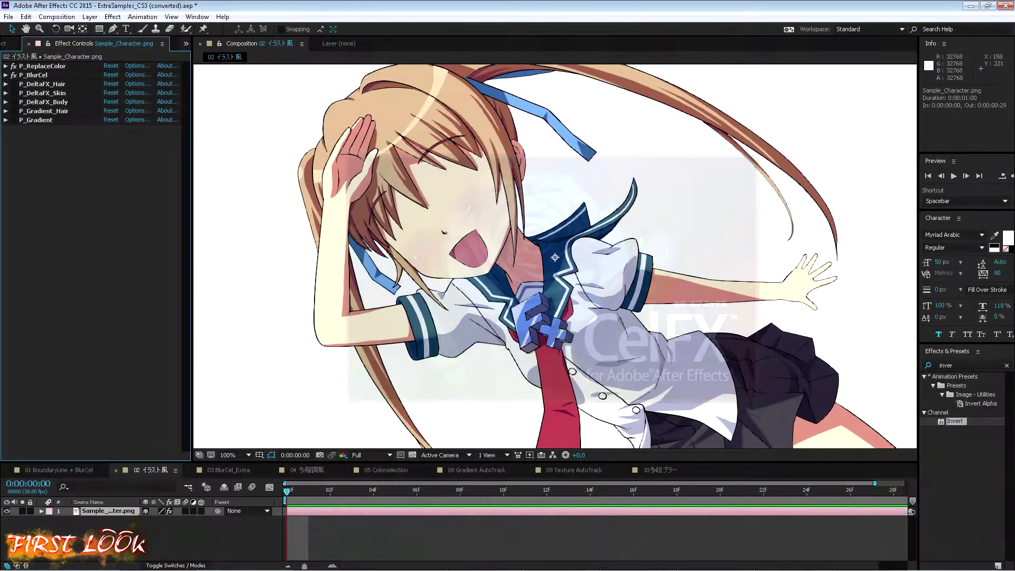
click(14, 83)
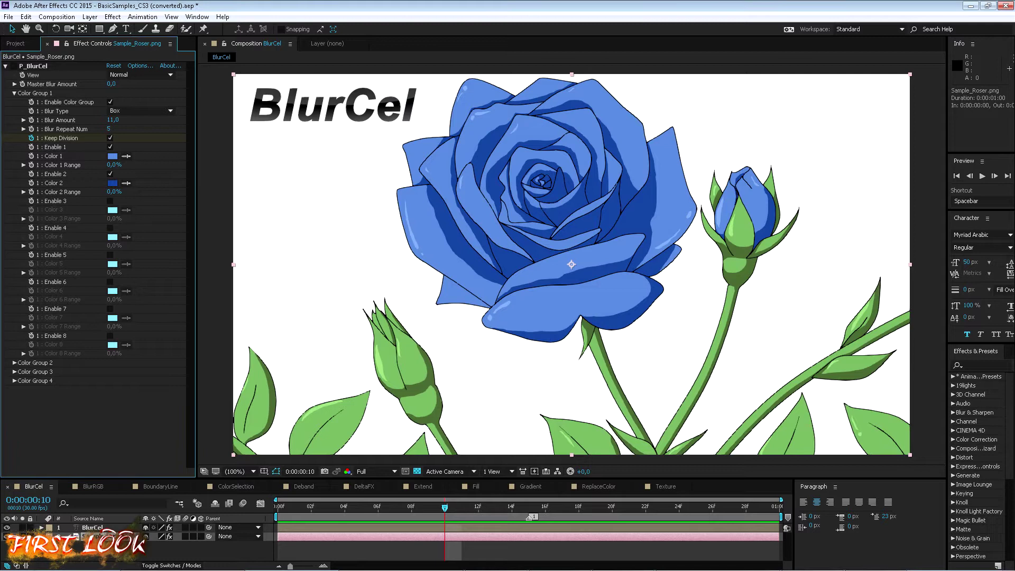
Compare the rose's shading edges with P_BlurCel off and on in the BlurCel composition, magnified up to 400%
key(period)
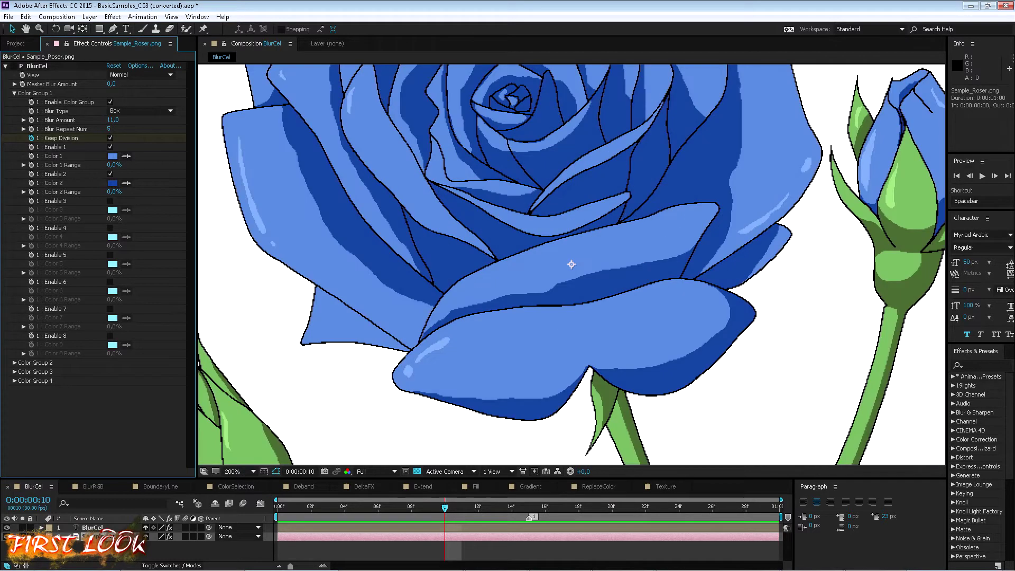
key(period)
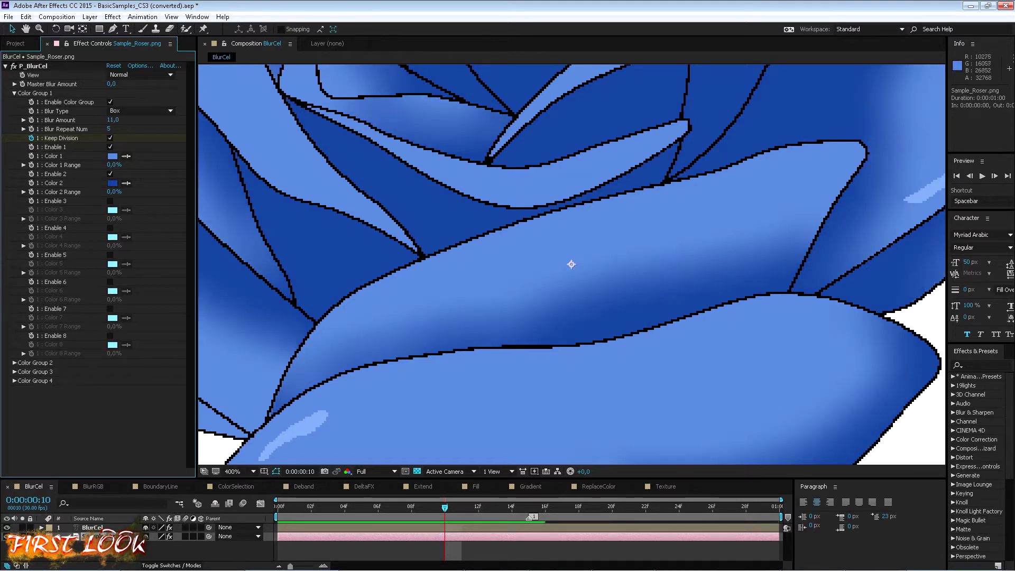
key(comma)
key(comma)
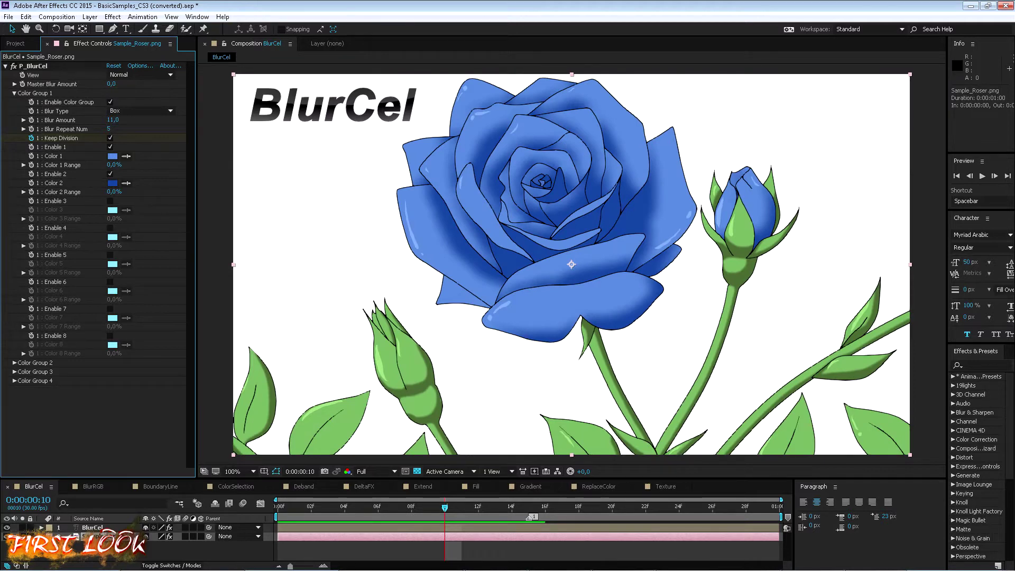
key(ctrl+z)
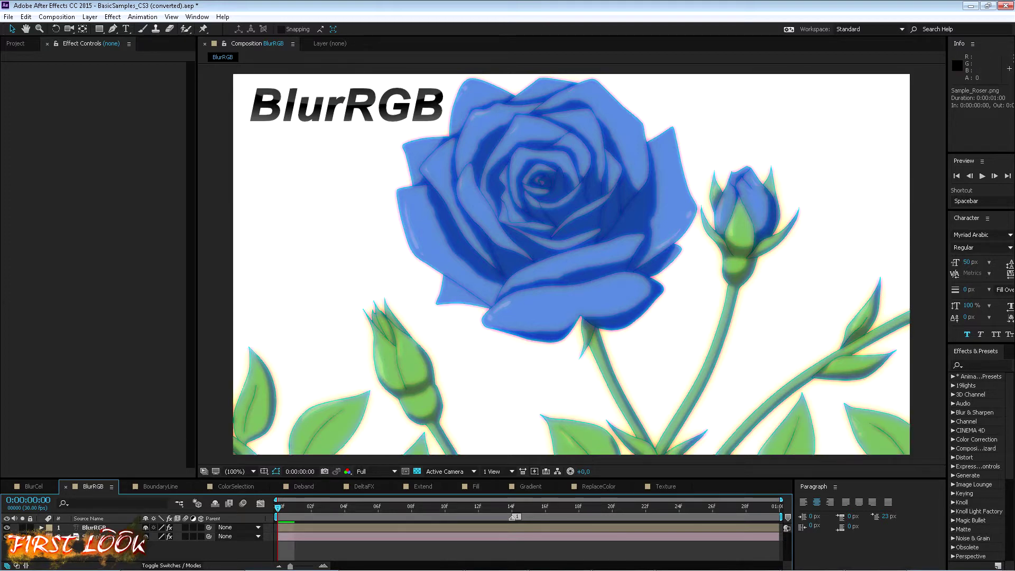
Compare the Sample_Roser.png layer with P_BlurRGB off and on, magnified to 400%
click(94, 537)
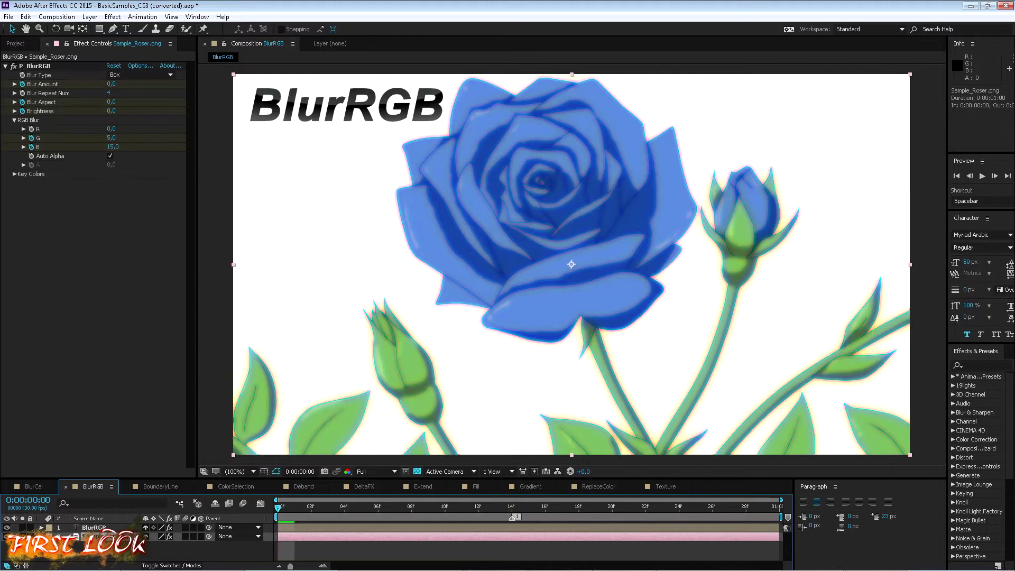
click(13, 66)
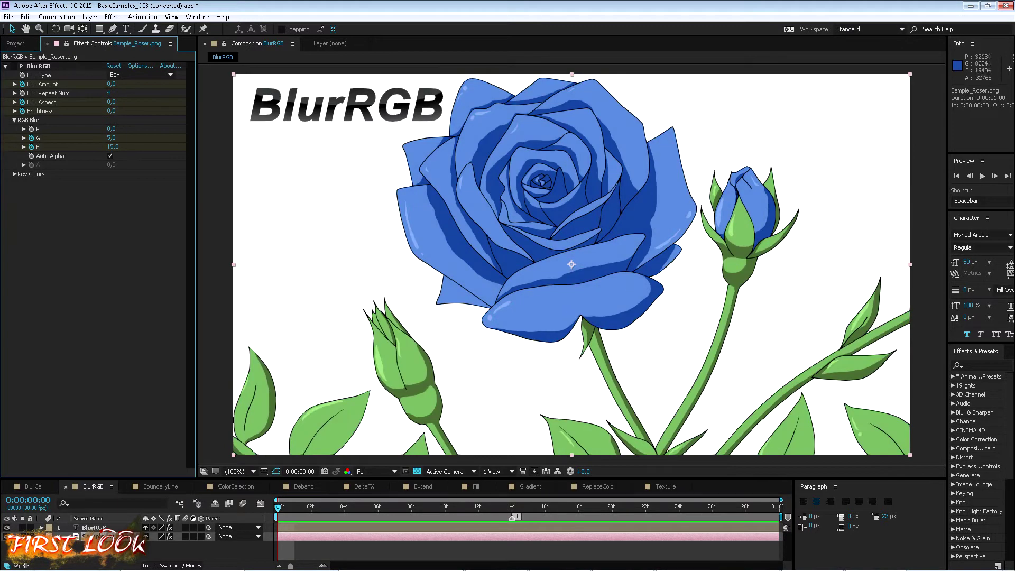
scroll(572, 265, up, 1)
key(period)
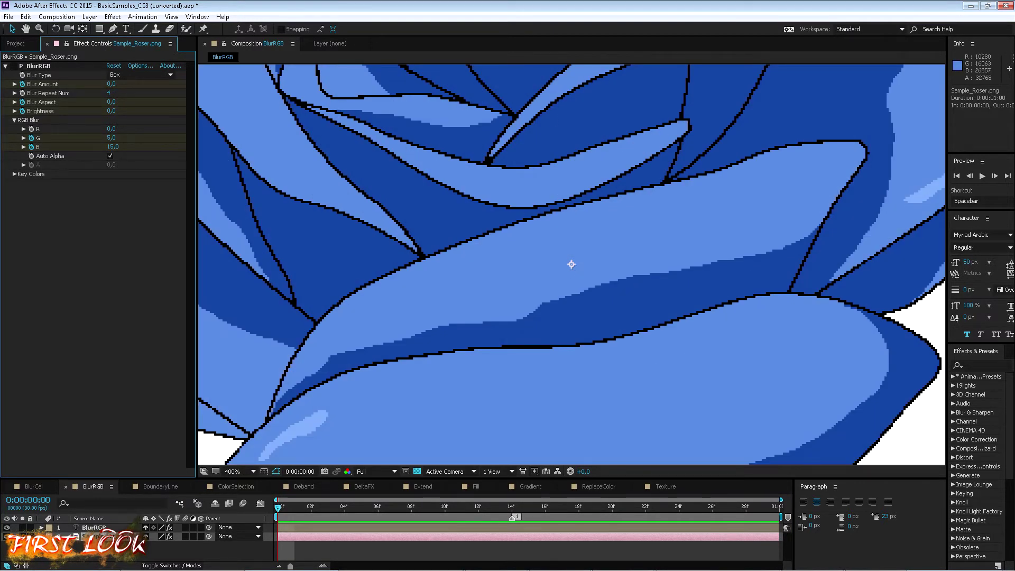
key(ctrl+z)
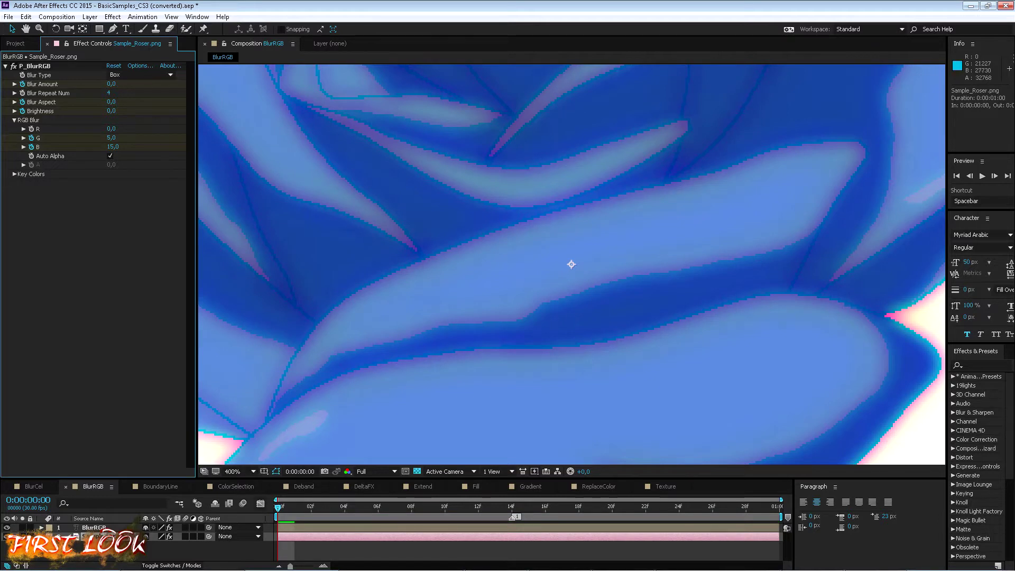
Preview the animated P_BlurRGB blur on the rose and view the whole frame
key(space)
key(comma)
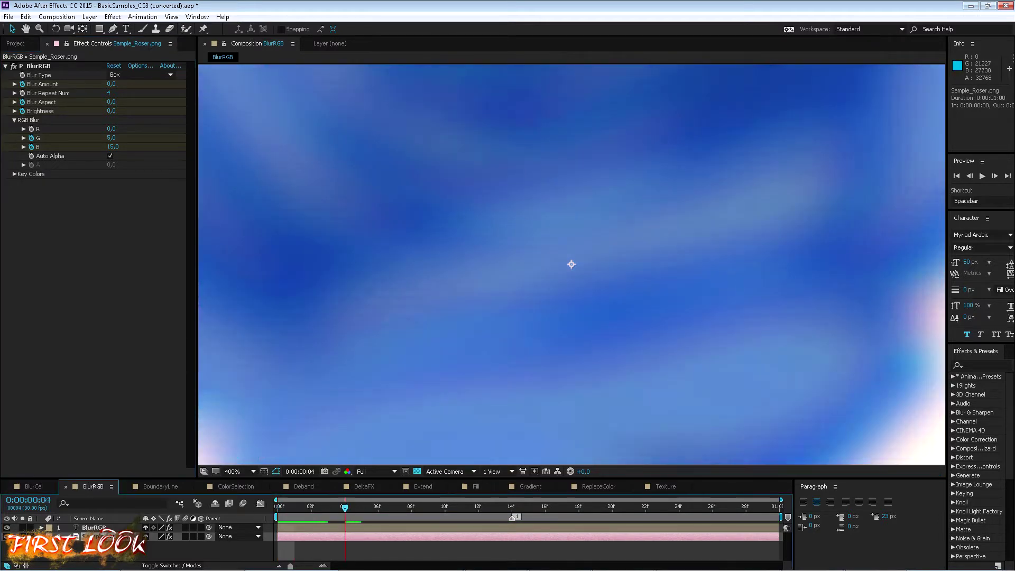
key(comma)
key(comma)
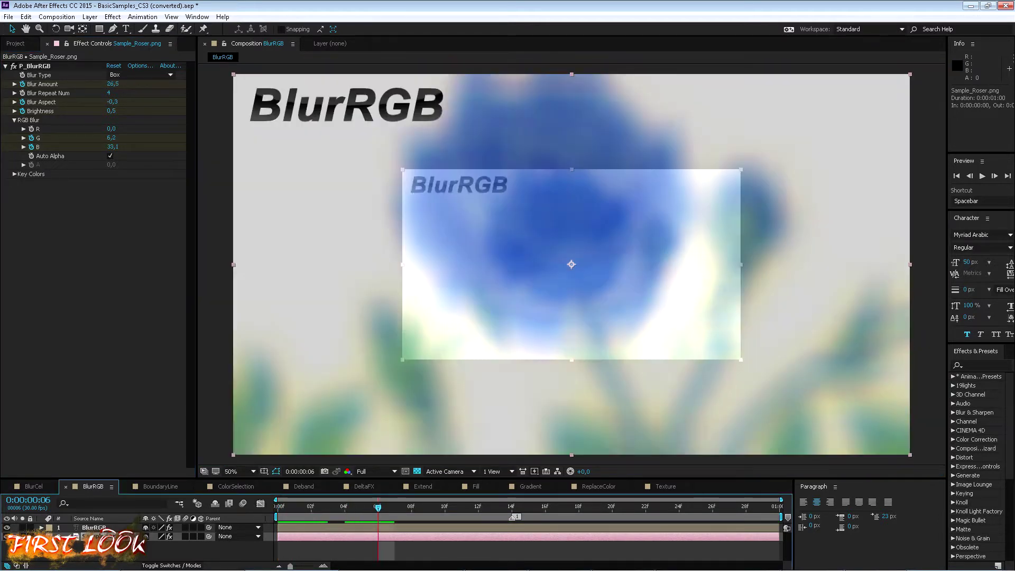
key(period)
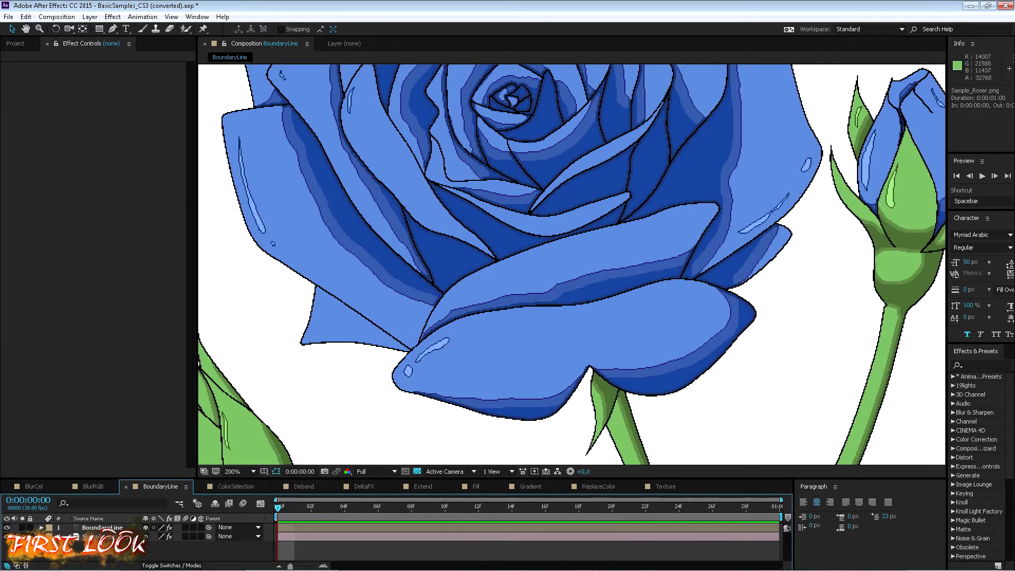
Compare the rose layer in the BoundaryLine composition with its effect off and on
click(571, 264)
click(14, 66)
click(13, 66)
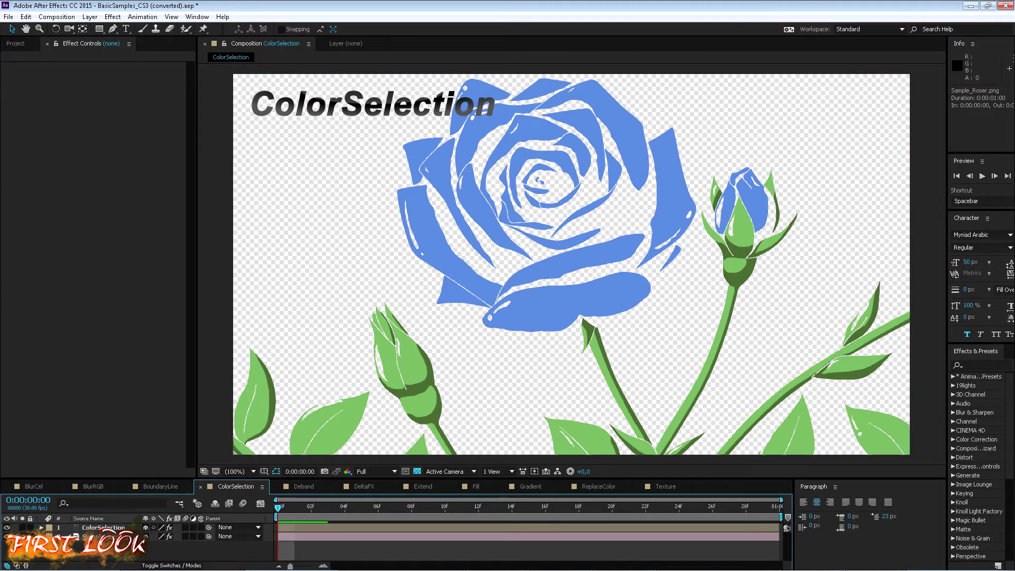
Compare the rose layer in the ColorSelection composition with P_ColorSelection off and on
click(15, 44)
click(90, 44)
click(103, 537)
click(13, 66)
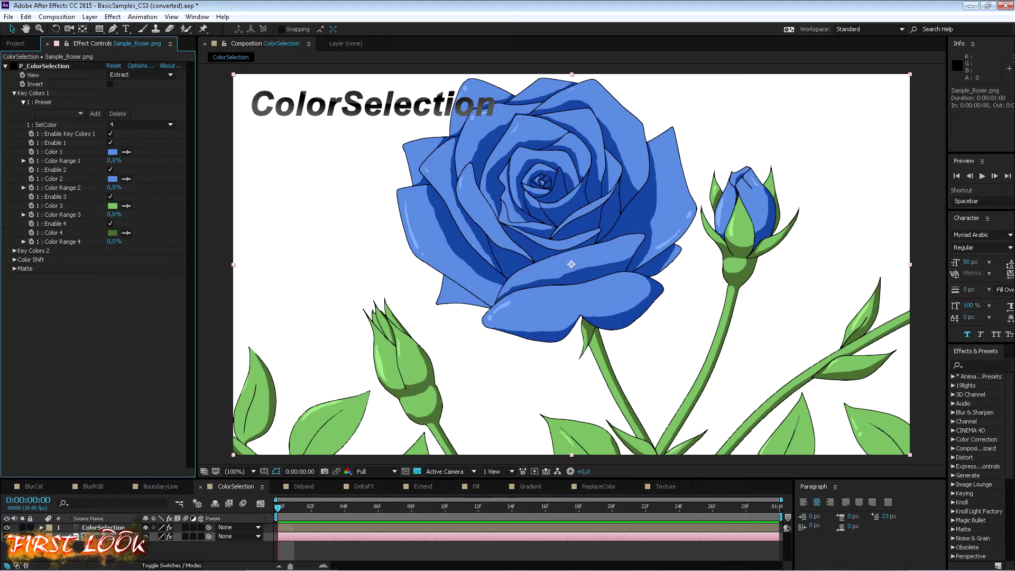
click(13, 66)
Open the Deband composition and examine the gradient's ON and OFF halves at 800% magnification
click(303, 486)
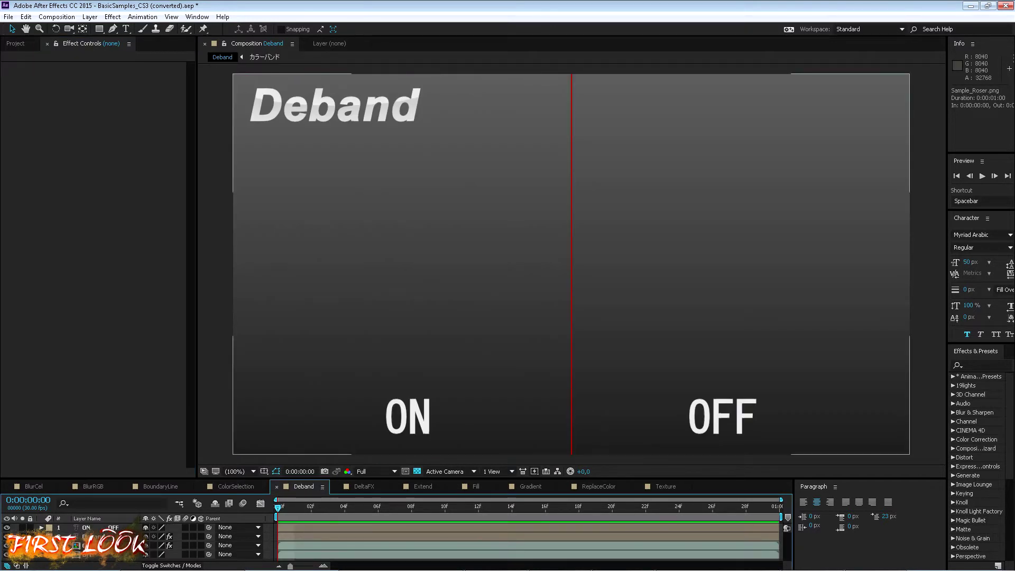
scroll(572, 264, up, 3)
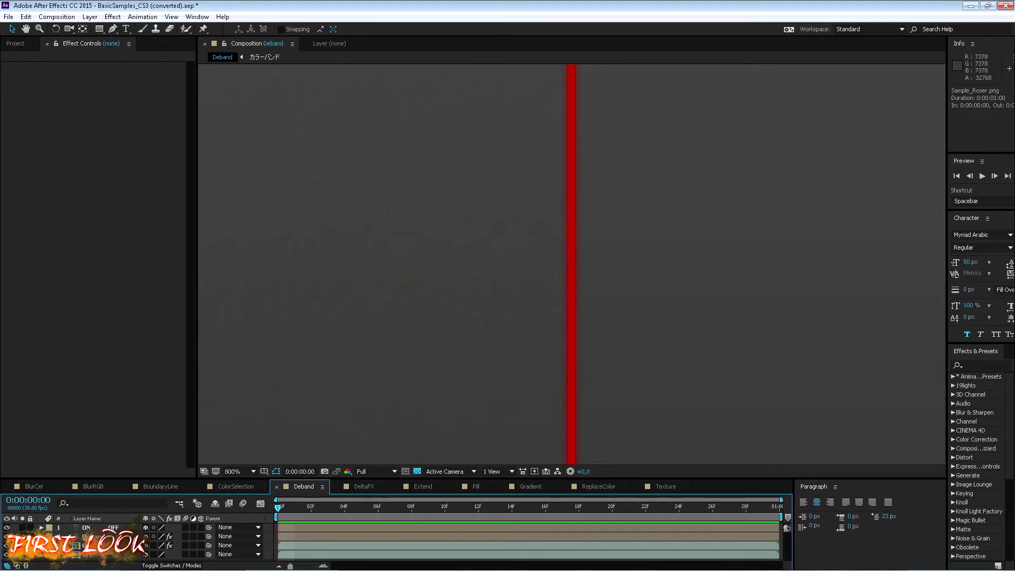
key(comma)
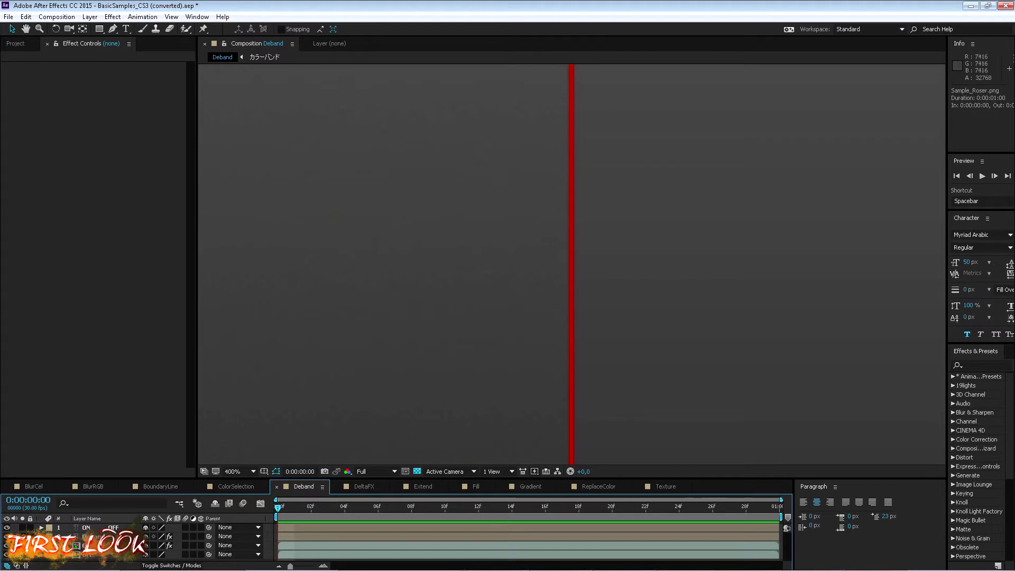
key(comma)
key(comma)
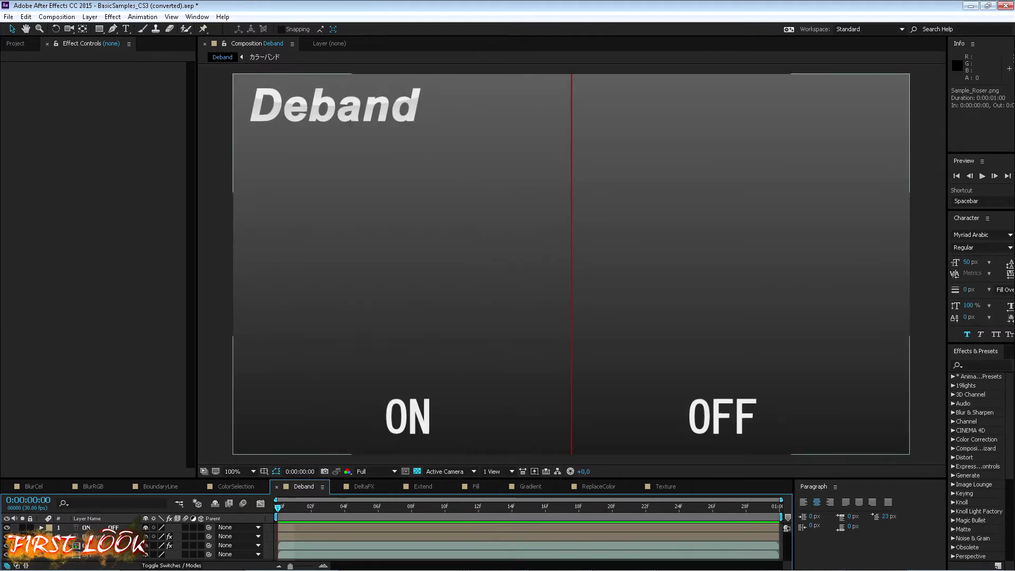
Open the DeltaFX composition and compare the enlarged Sample_Roser.png layer with P_DeltaFX off and on
click(363, 486)
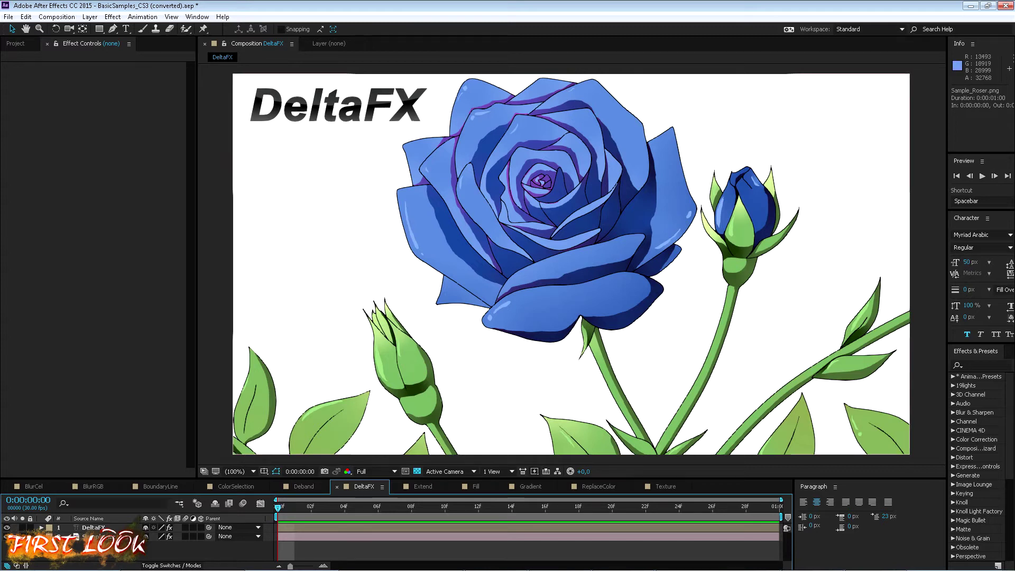
key(period)
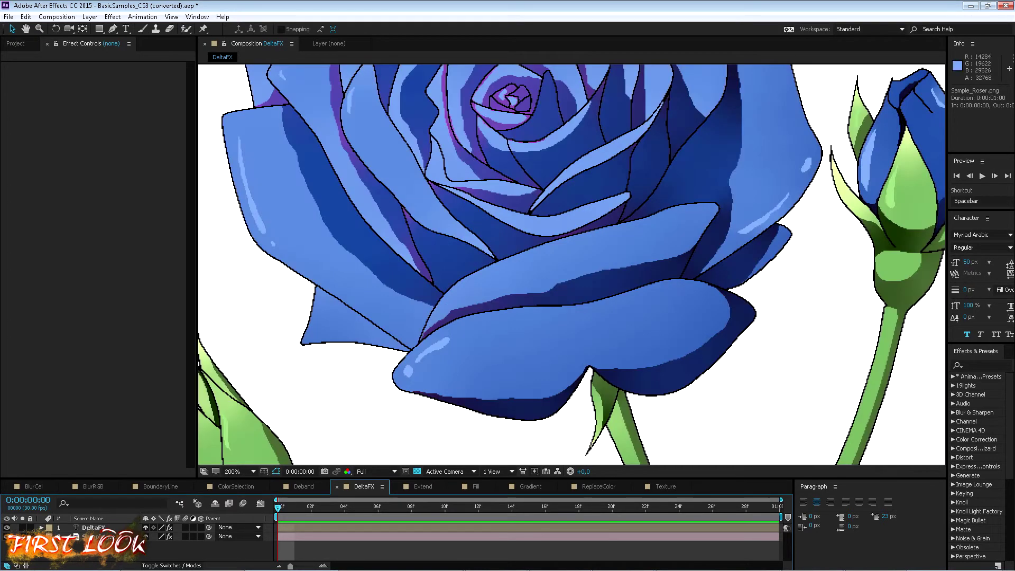
click(101, 537)
click(14, 66)
drag(571, 263, 572, 337)
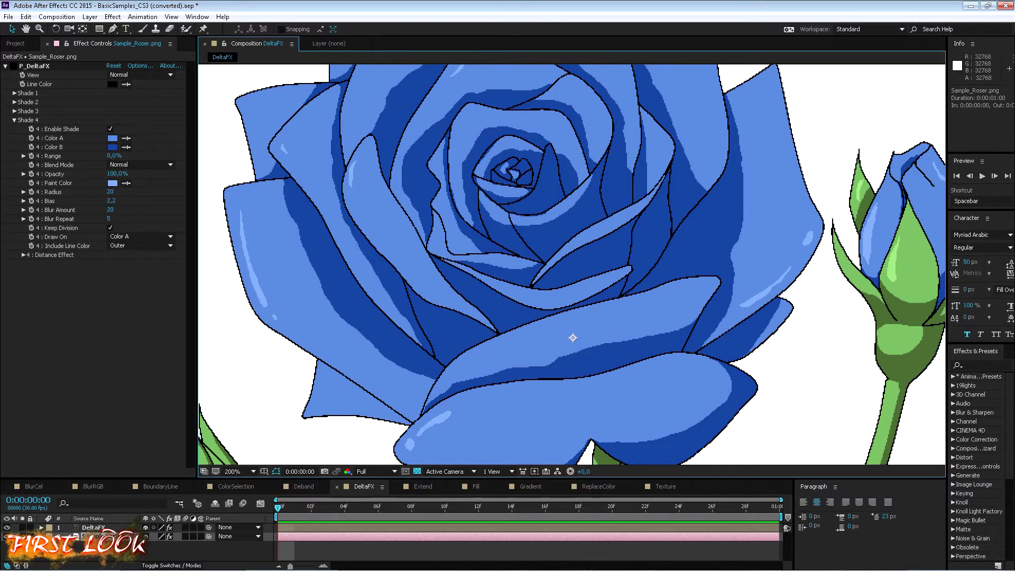
key(ctrl+z)
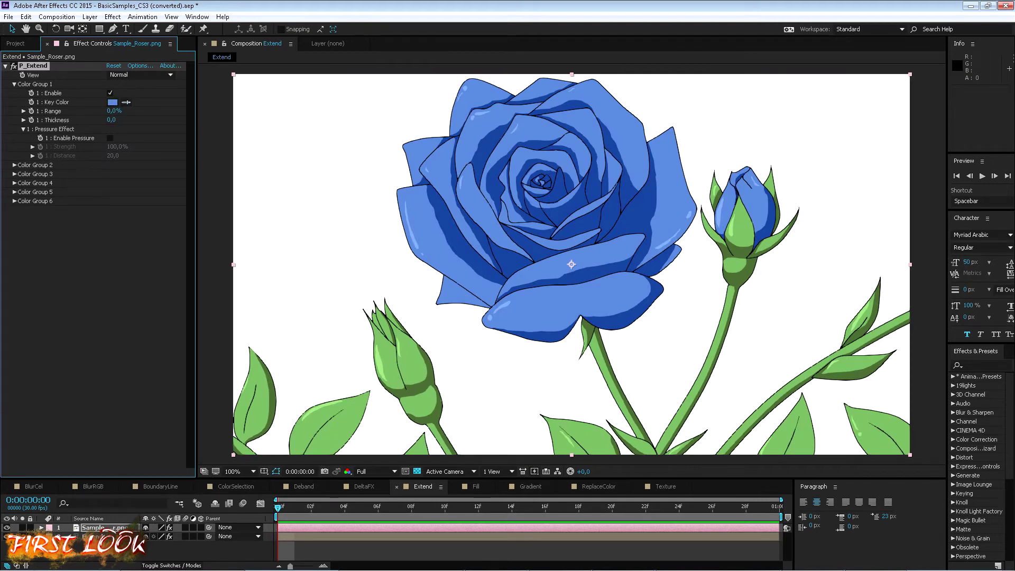
Set P_Extend's Color Group 1 range to 2.8% and thickness to 2.0, and toggle the effect
mouse_move(108, 111)
mouse_down()
mouse_move(117, 119)
mouse_move(108, 120)
mouse_up()
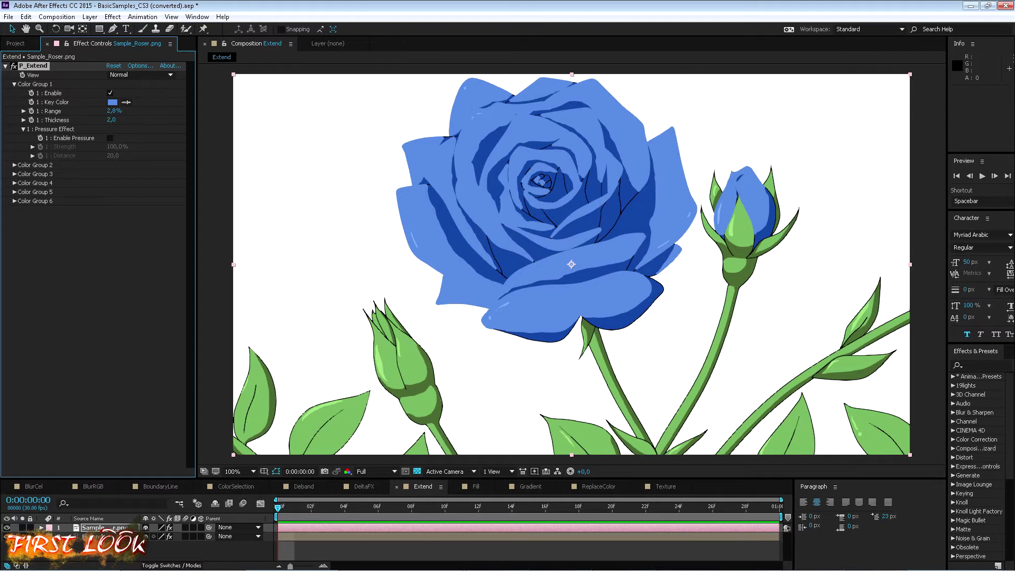
click(14, 65)
Turn on P_Fill in the Fill composition and set its fill color to green 71975C
click(476, 486)
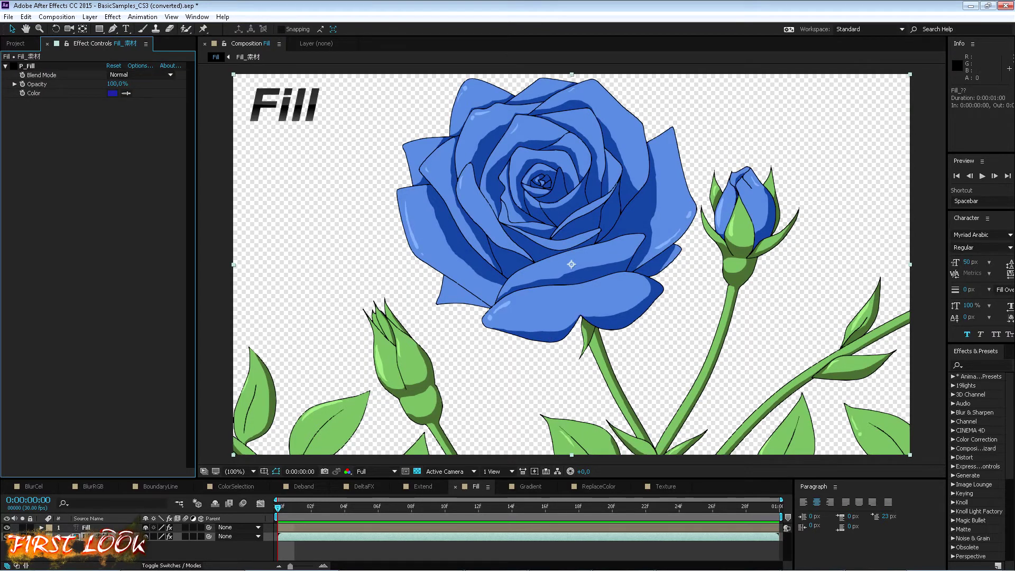
click(14, 66)
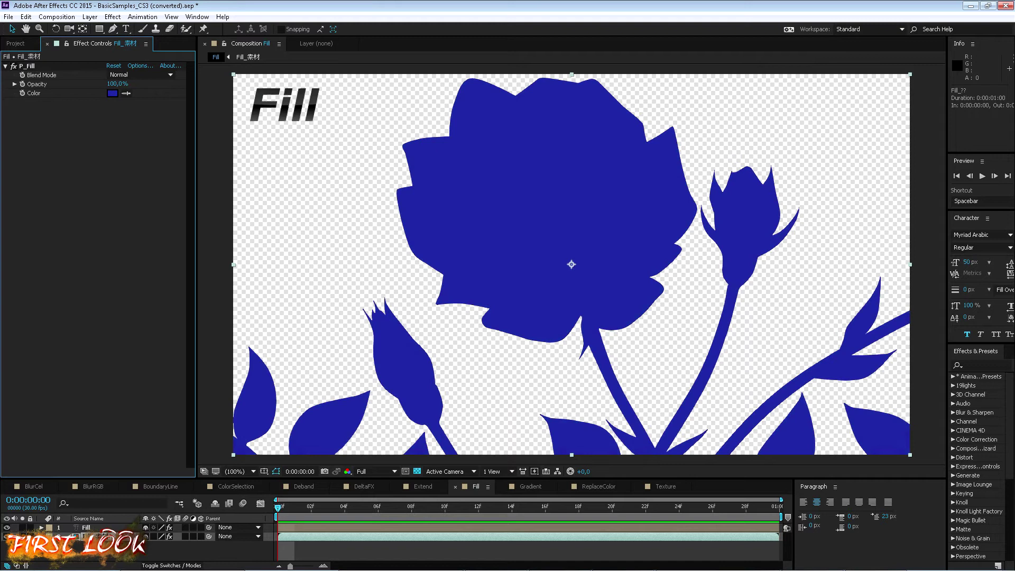
click(112, 94)
click(132, 49)
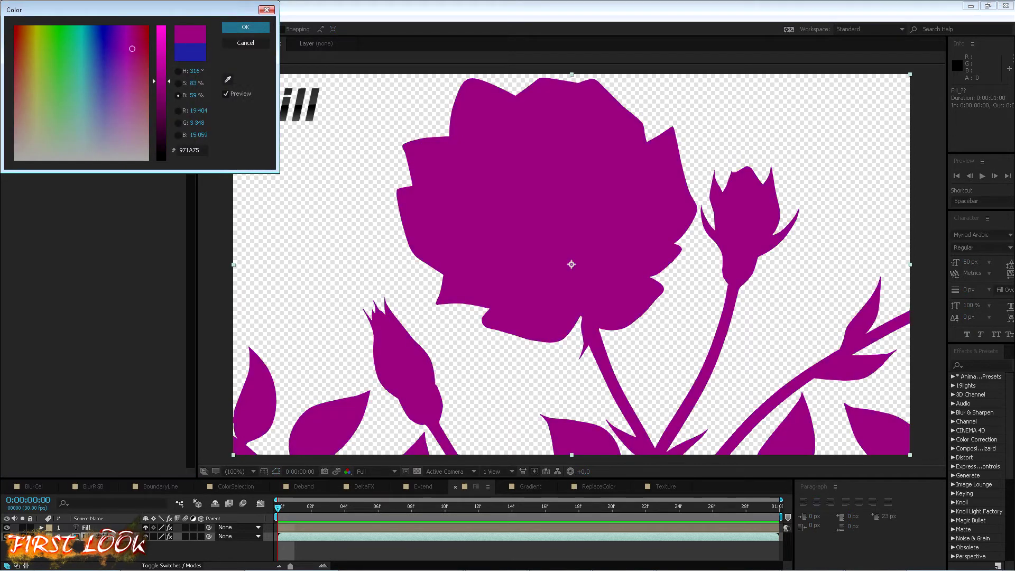
click(58, 57)
click(28, 73)
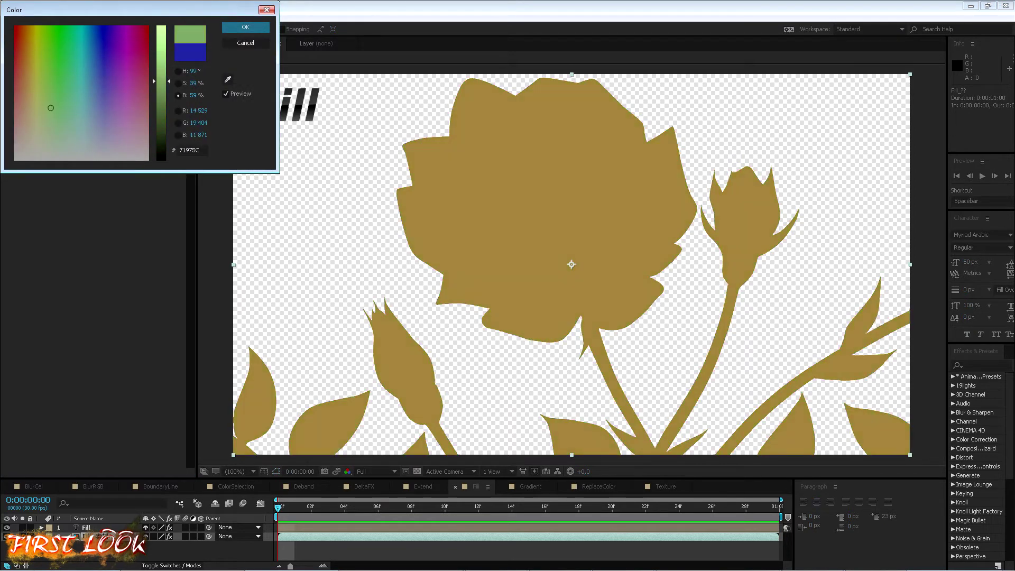
click(50, 108)
click(245, 27)
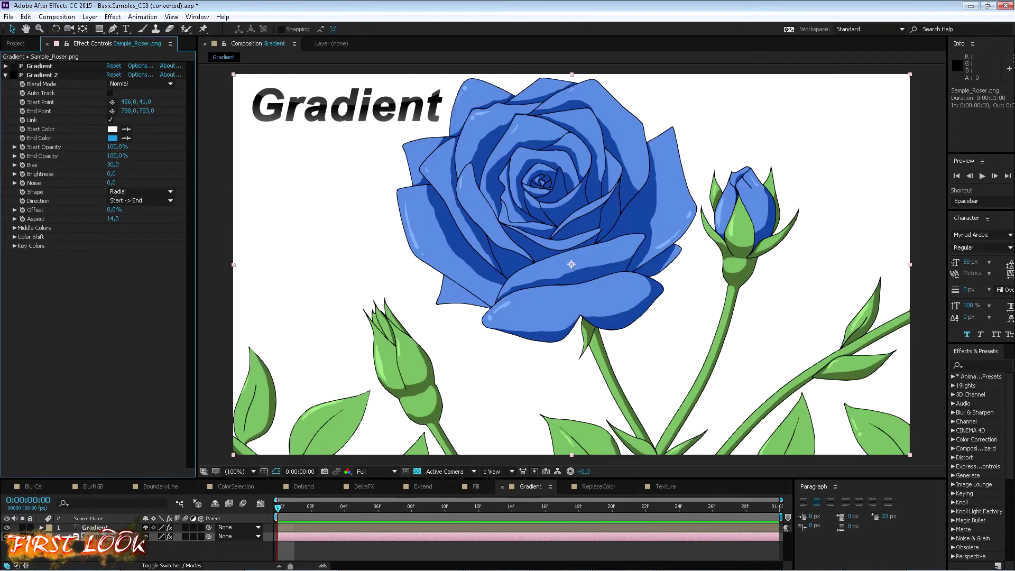
Undo the last switching-off of a gradient effect on the rose in the Gradient composition
key(ctrl+z)
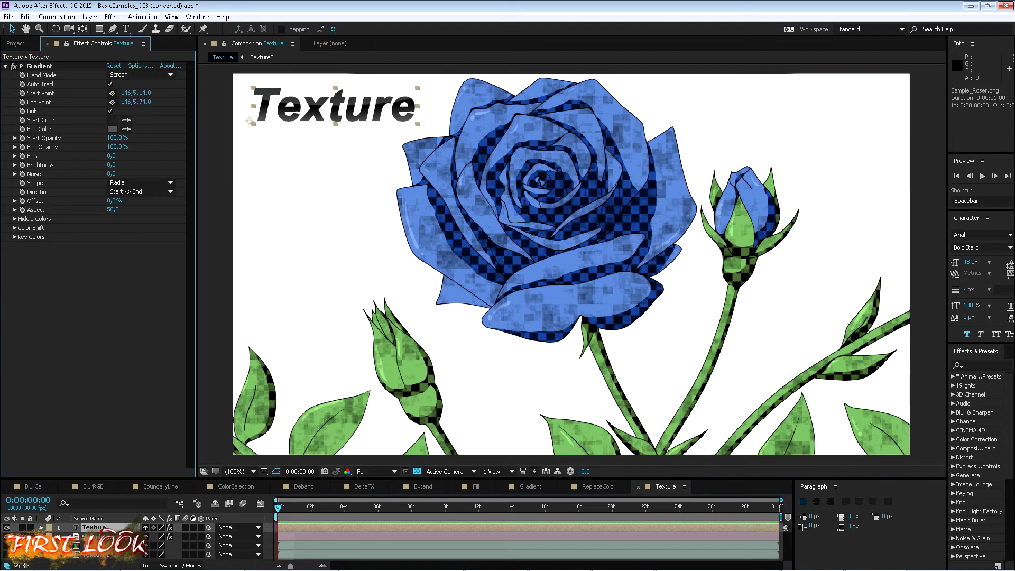
Compare the rose layer in the Texture composition hidden and shown, and with its effect off and on
click(106, 537)
click(7, 537)
click(7, 537)
click(13, 66)
click(13, 65)
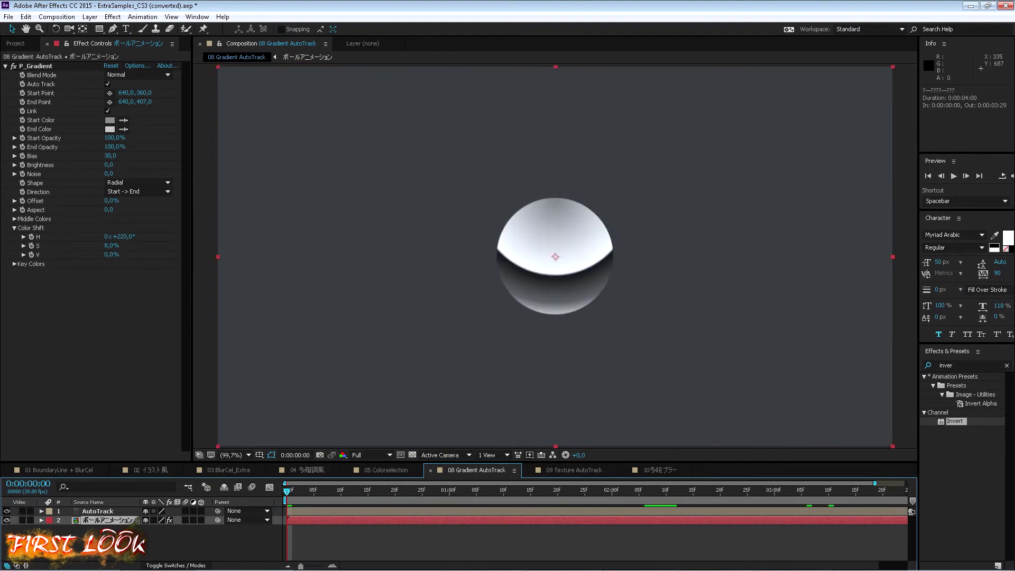
Preview the ball animation in the 08 Gradient AutoTrack composition with P_Gradient off, and again with it on
click(13, 66)
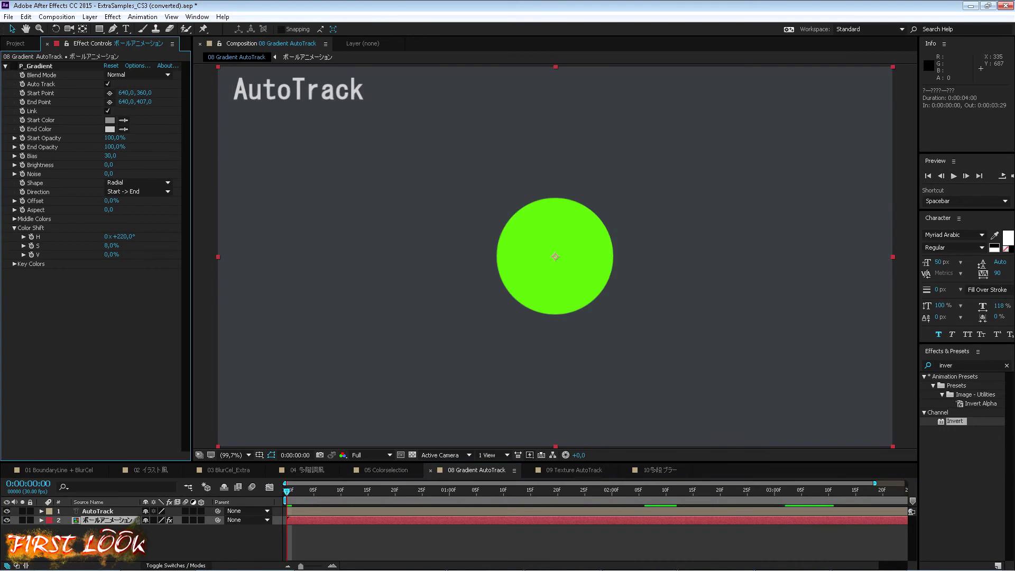
key(space)
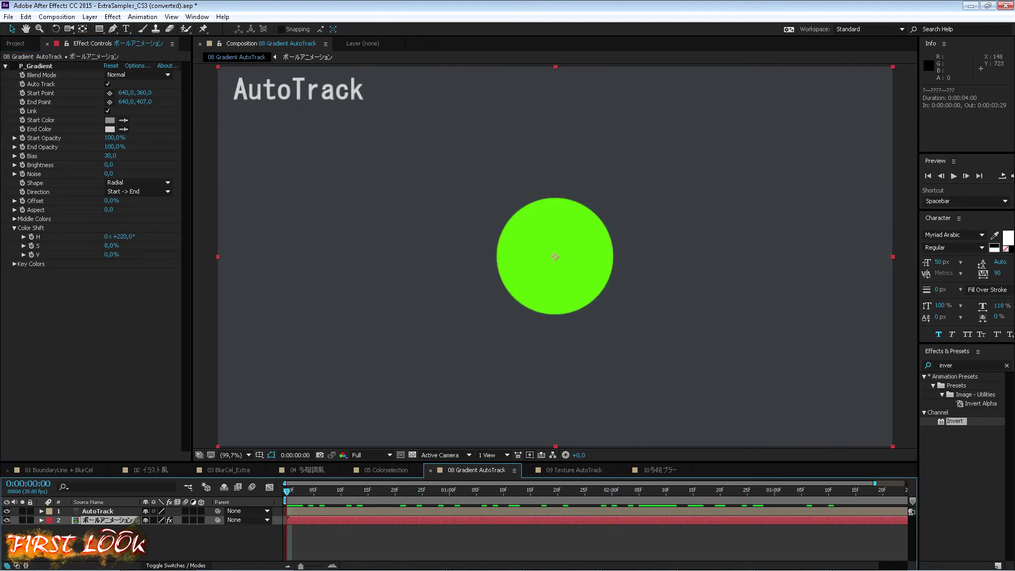
click(14, 65)
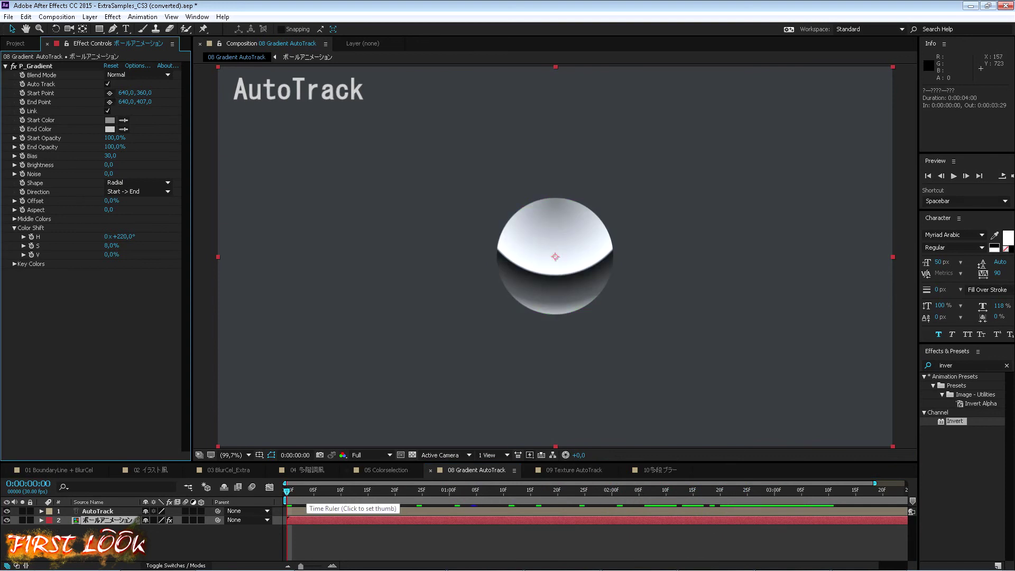
key(space)
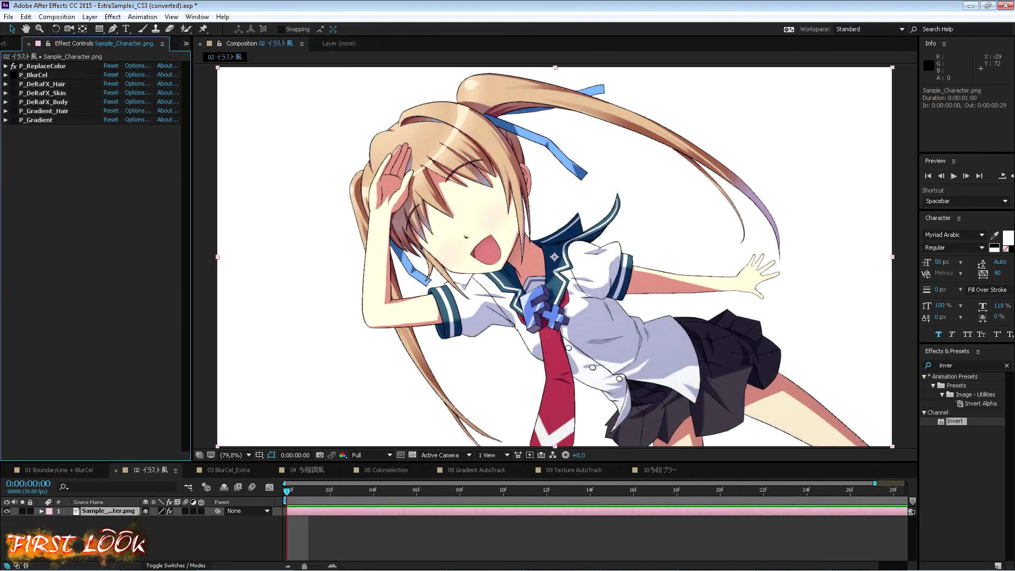
Compare the character illustration's colors with P_ReplaceColor off and on
click(14, 65)
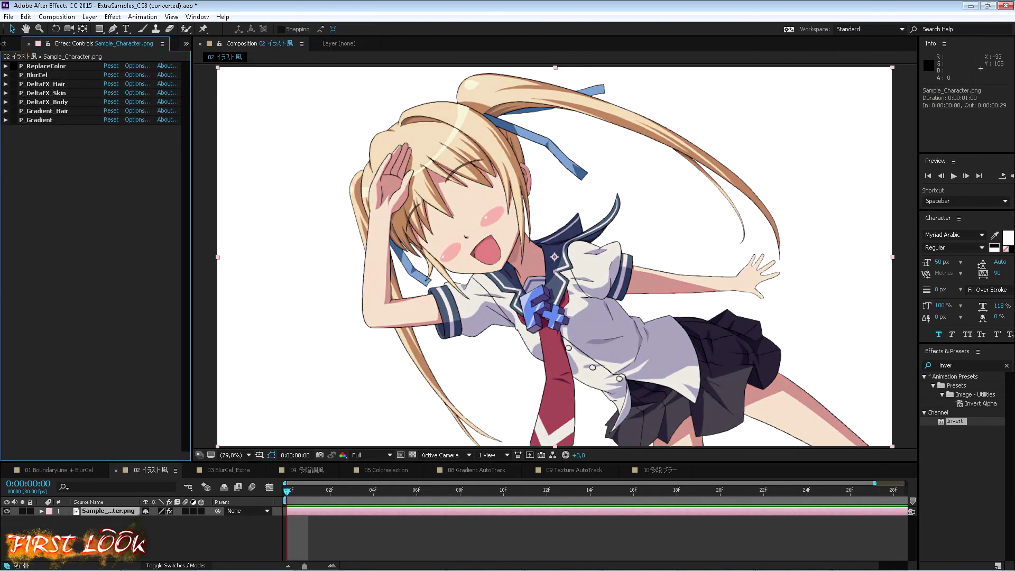
click(14, 66)
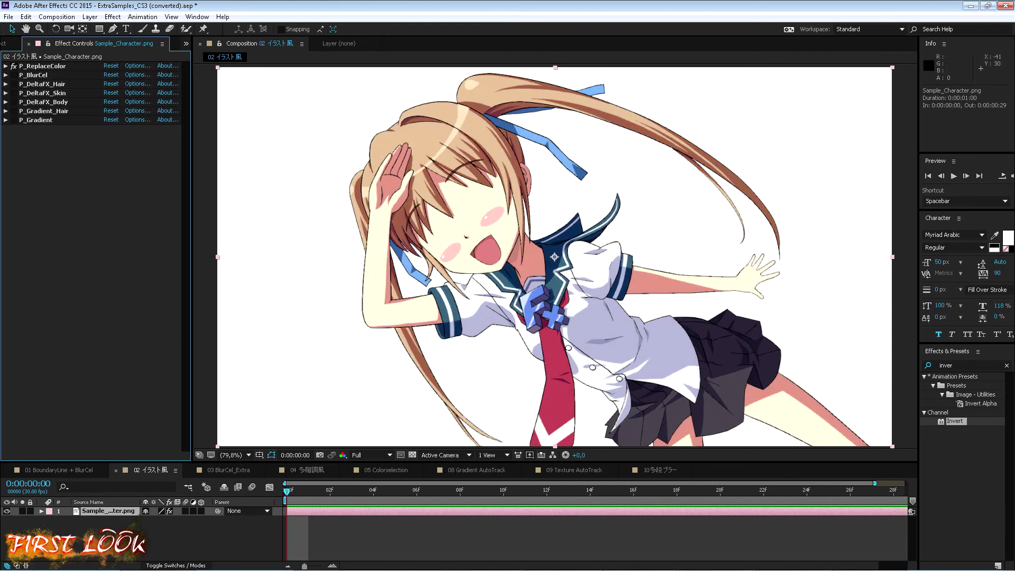